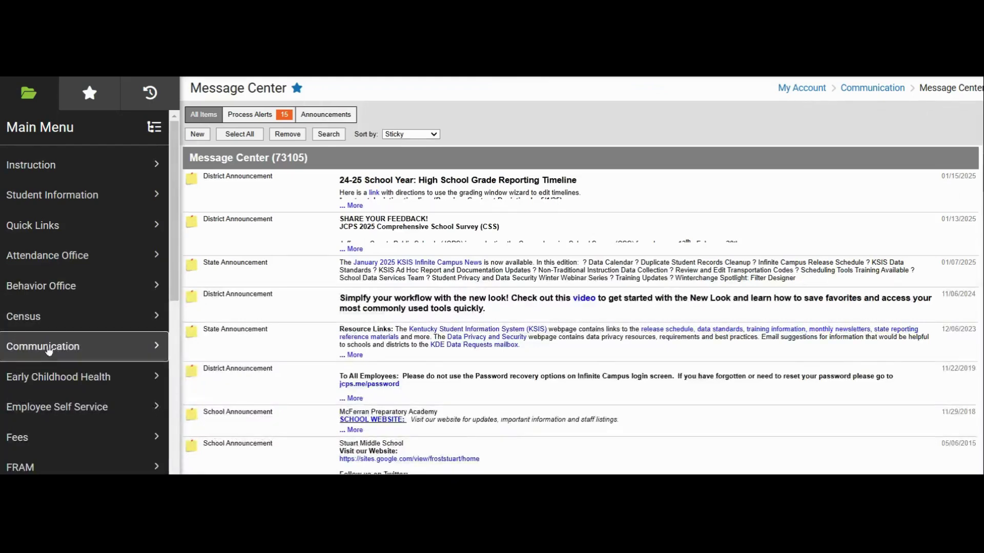
Open Messenger 2.0 from the Communication menu
left_click(50, 347)
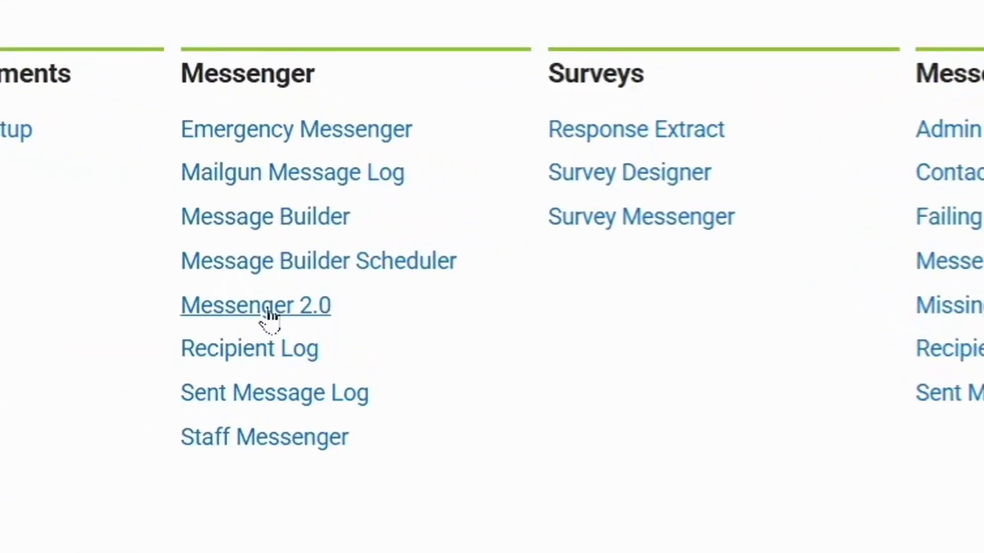
left_click(266, 311)
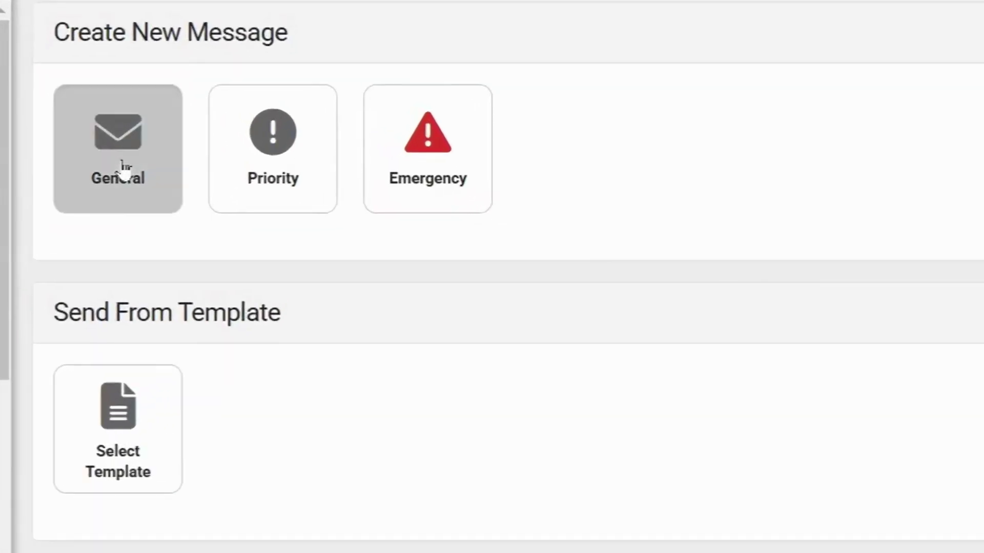
Start a General message sent to the messenger contacts of all 935 active students
left_click(125, 169)
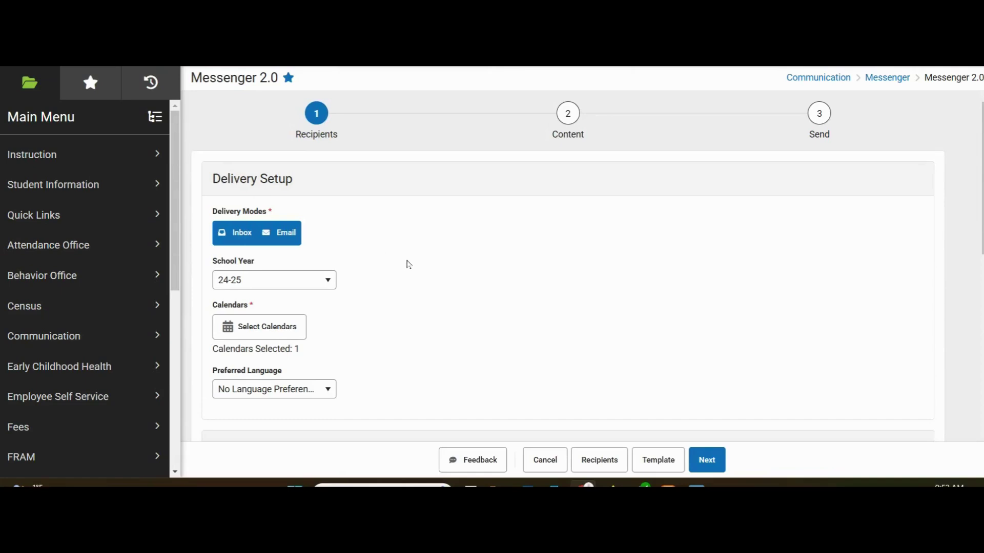
scroll(399, 268, "down", 1)
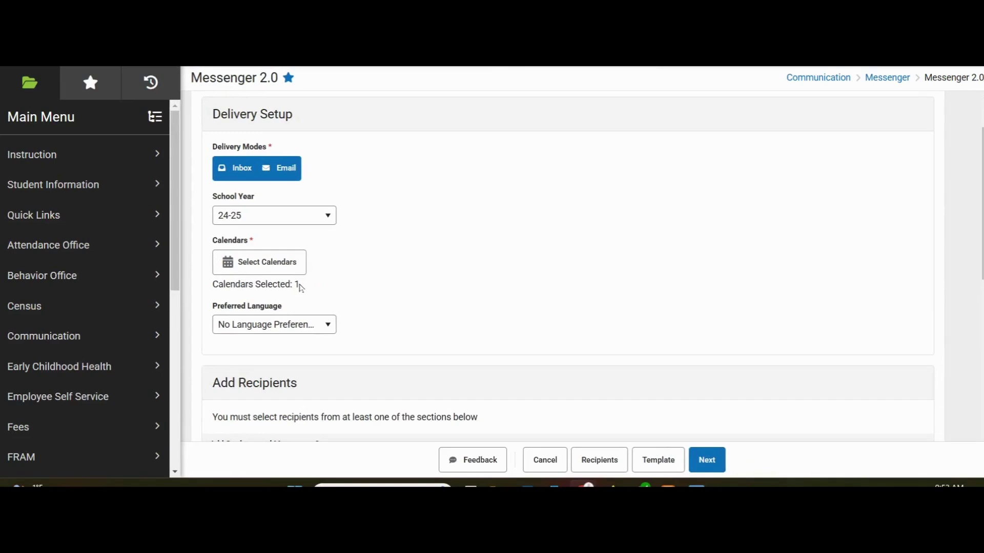
scroll(373, 277, "down", 5)
scroll(374, 277, "down", 2)
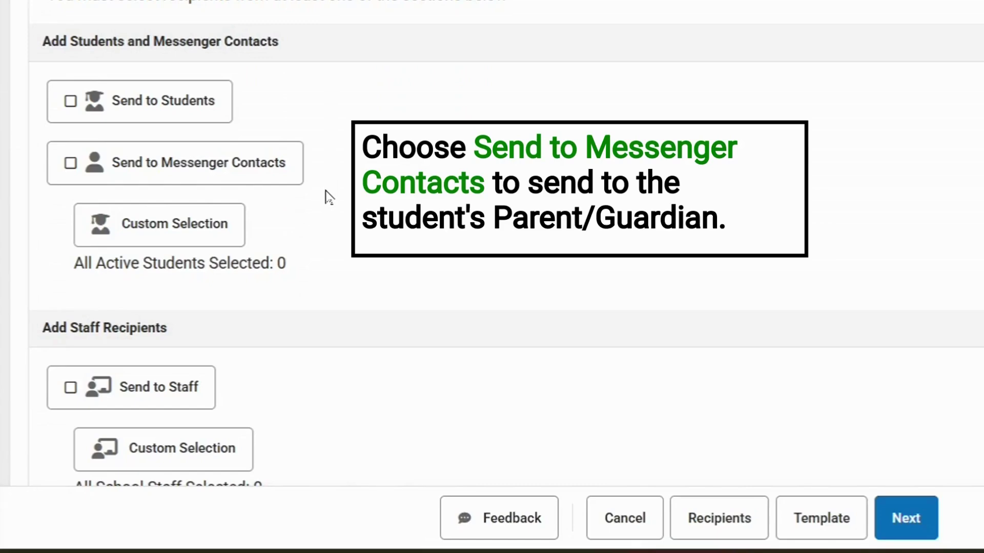
left_click(70, 164)
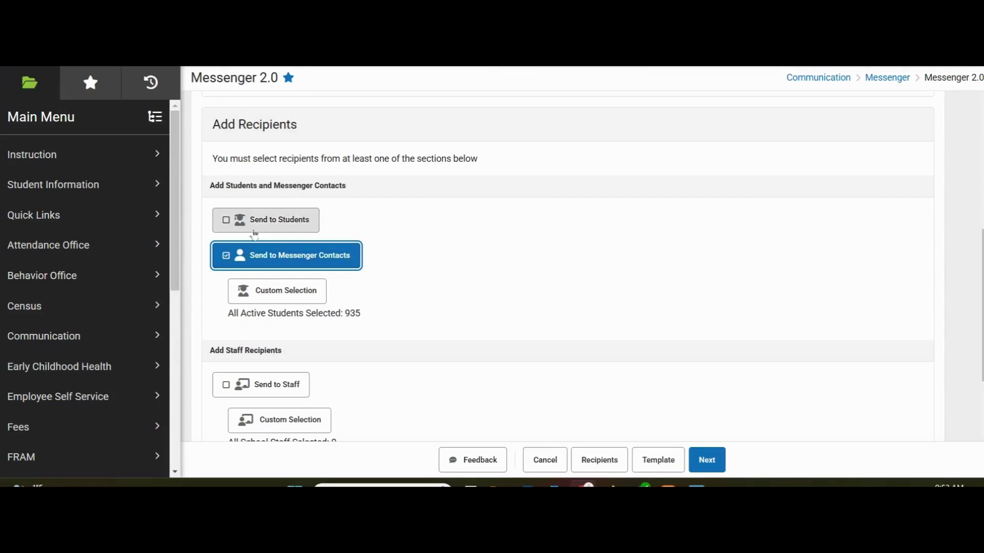
scroll(402, 226, "down", 2)
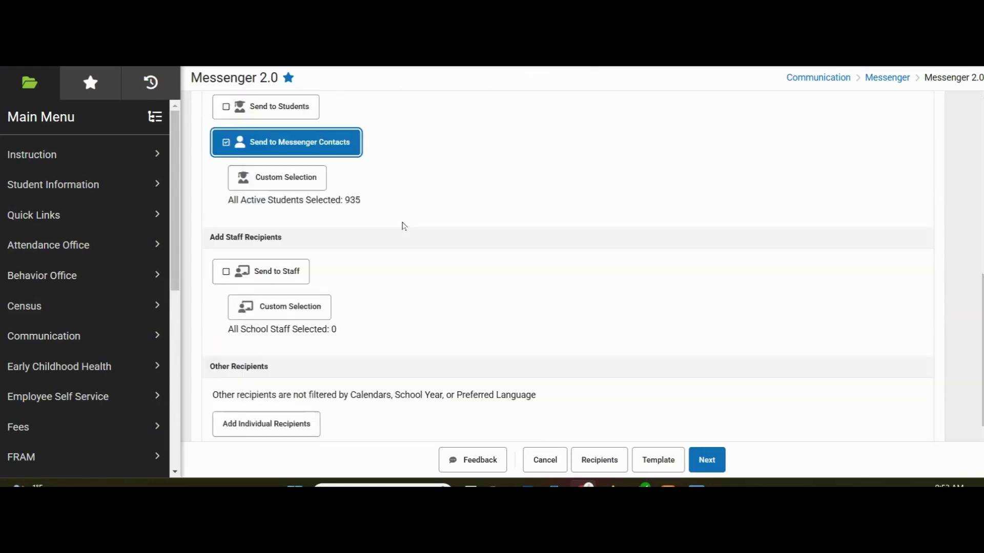
scroll(402, 226, "down", 1)
scroll(402, 226, "down", 1)
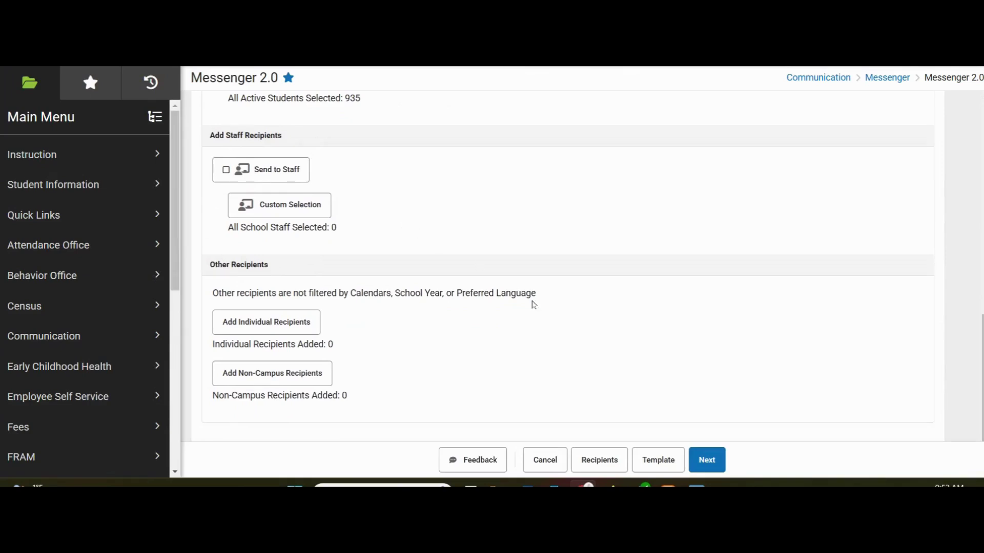
Enter subject 'Lassiter Term 2 Report Card' and sender name 'Lassiter Principal'
left_click(709, 461)
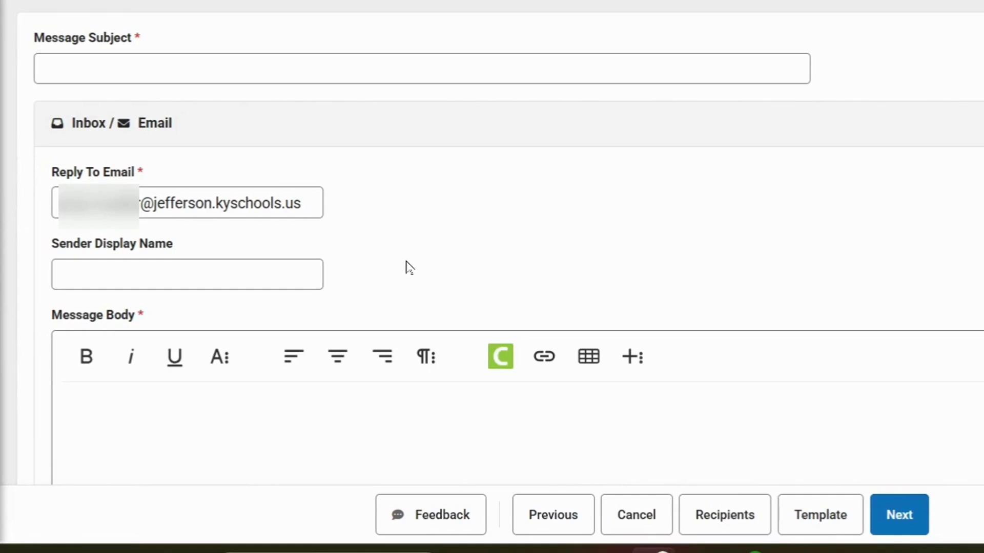
left_click(366, 73)
type("L")
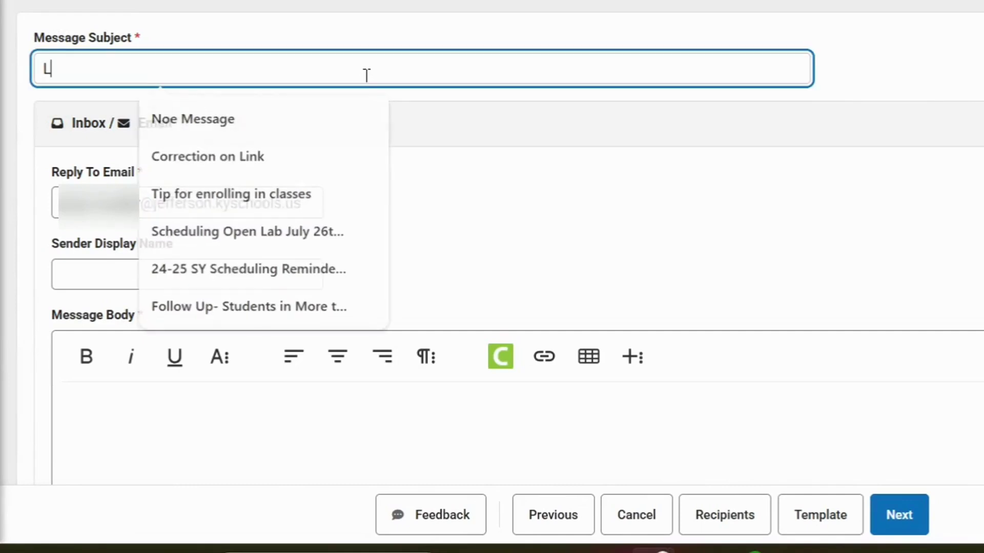
type("assiter Term 2")
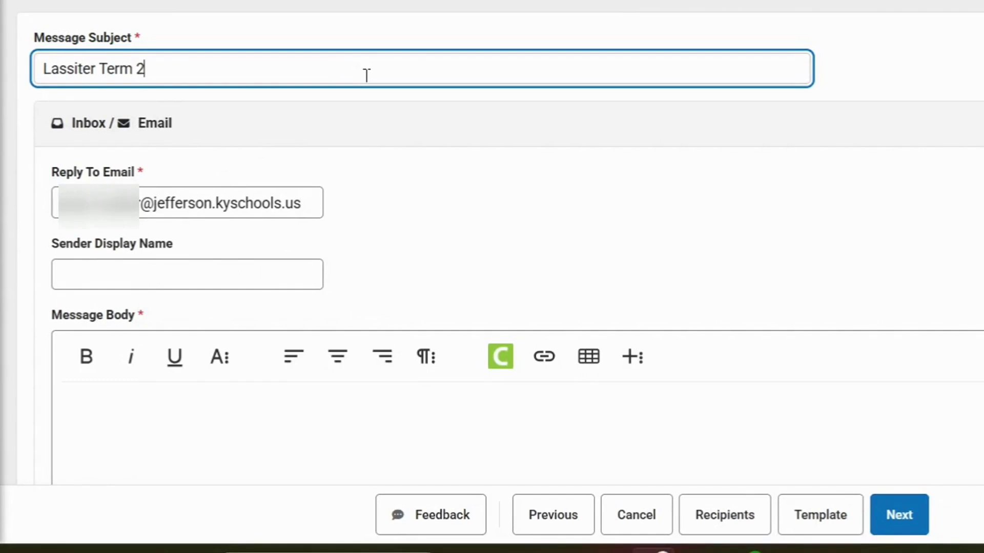
type(" Report Card")
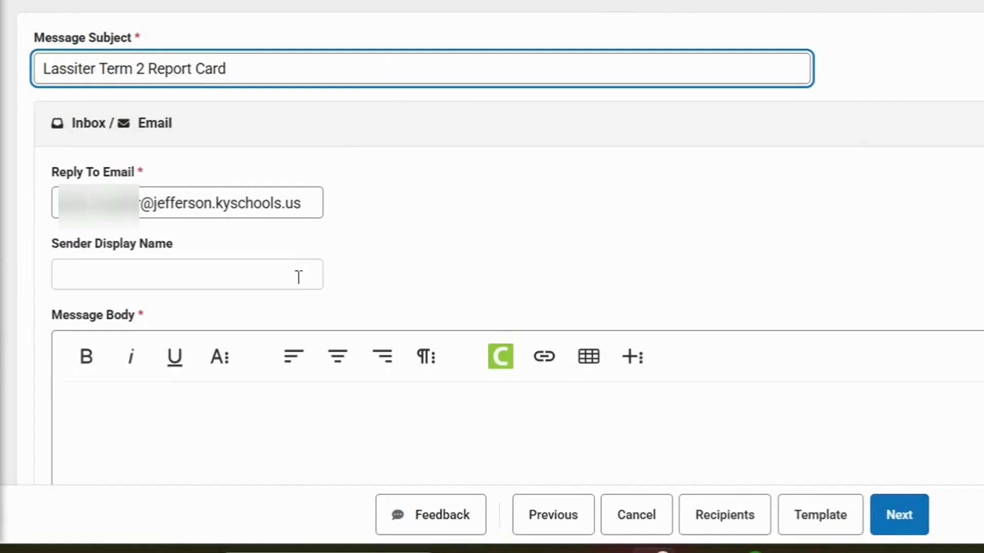
left_click(298, 276)
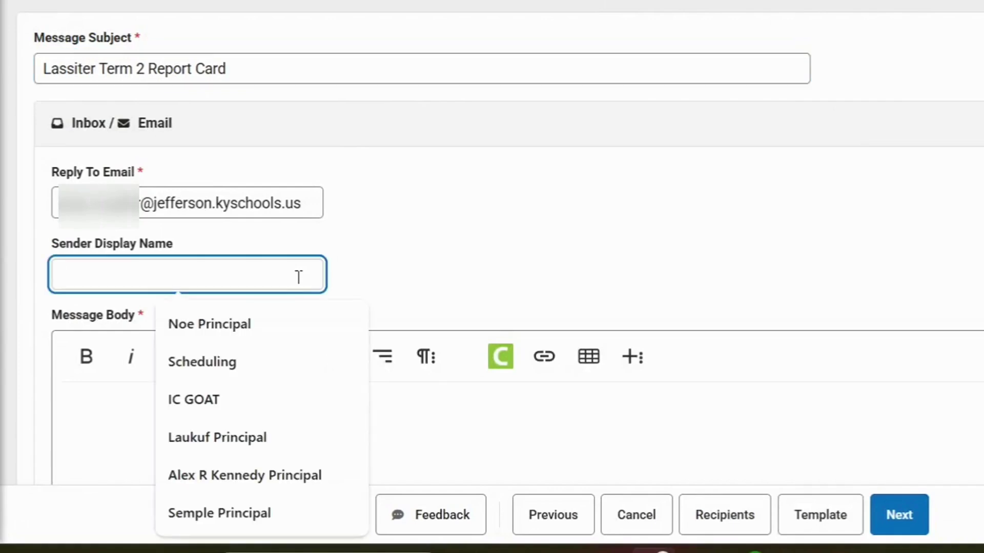
type("Lassiter Princ")
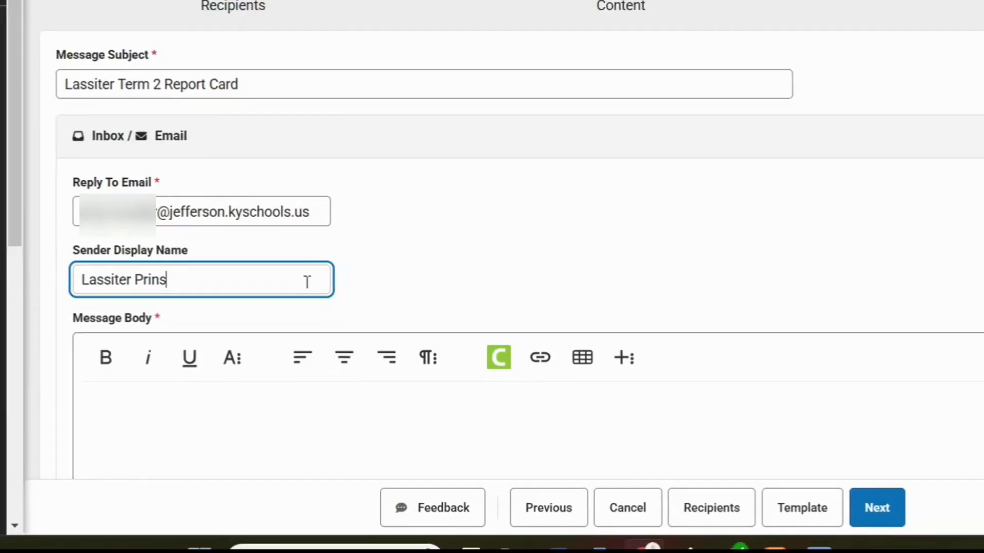
type("ipal")
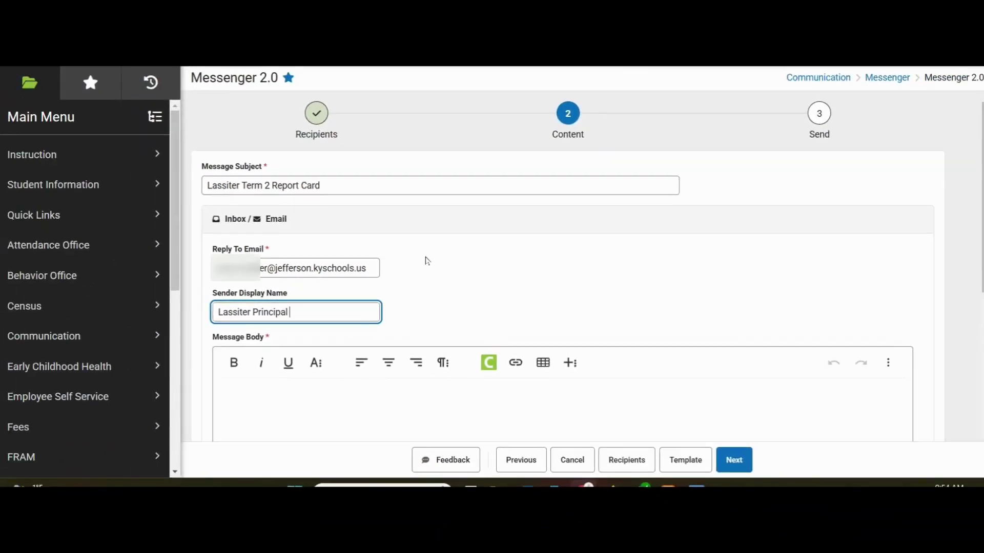
left_click(439, 274)
scroll(439, 275, "down", 2)
Greet with student firstName and lastName merge fields, then add 'Here is your Term 2 report card:'
left_click(342, 271)
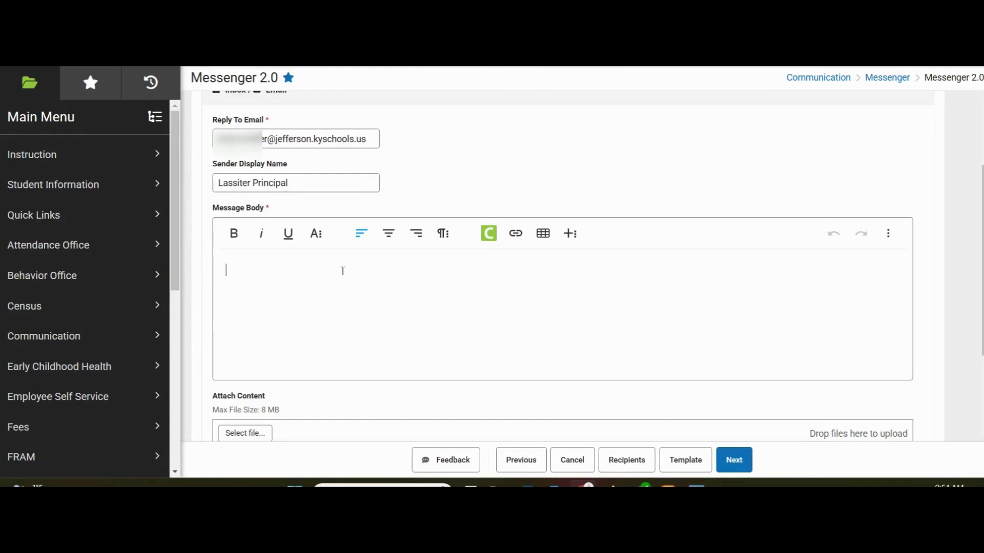
type("To the pa")
type("rent/guar")
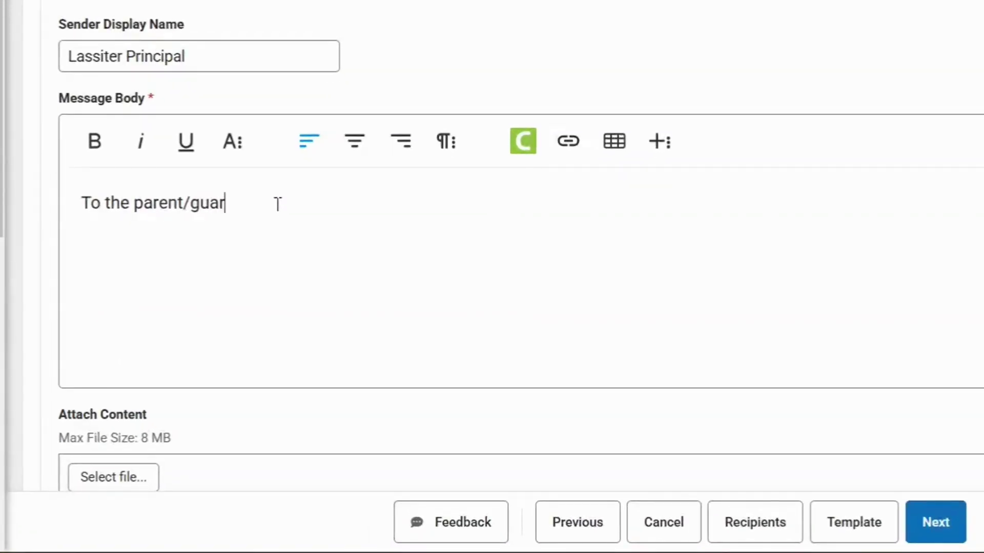
type("dian of")
left_click(524, 142)
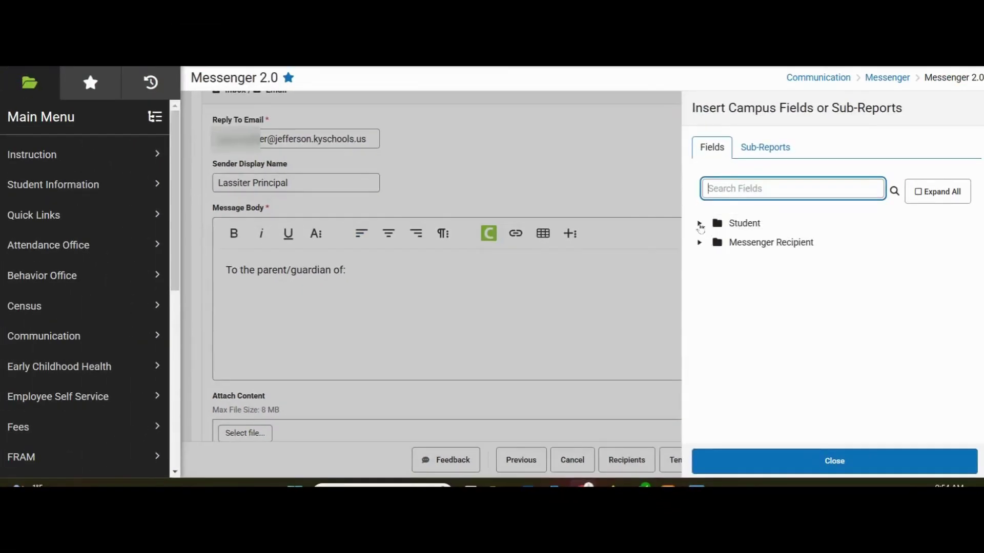
left_click(699, 224)
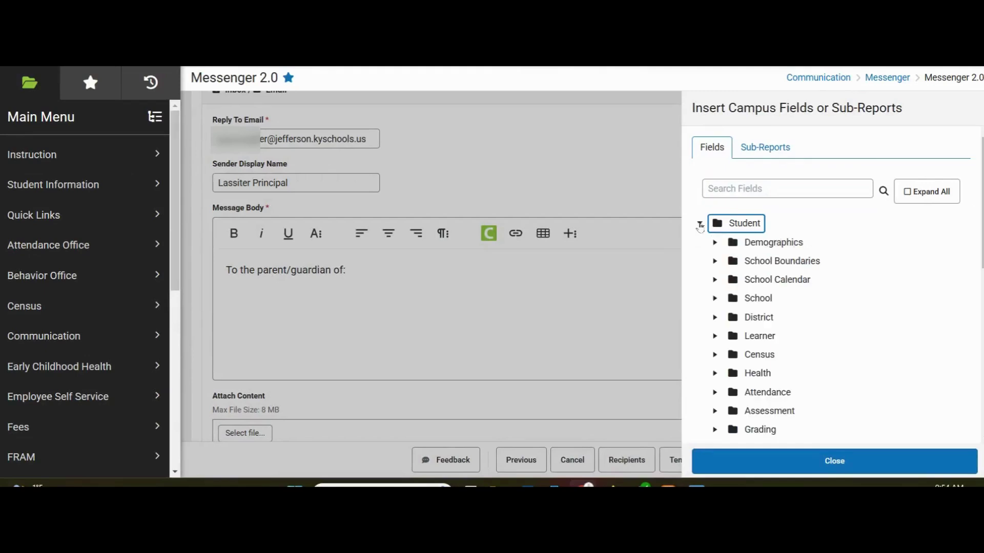
left_click(715, 242)
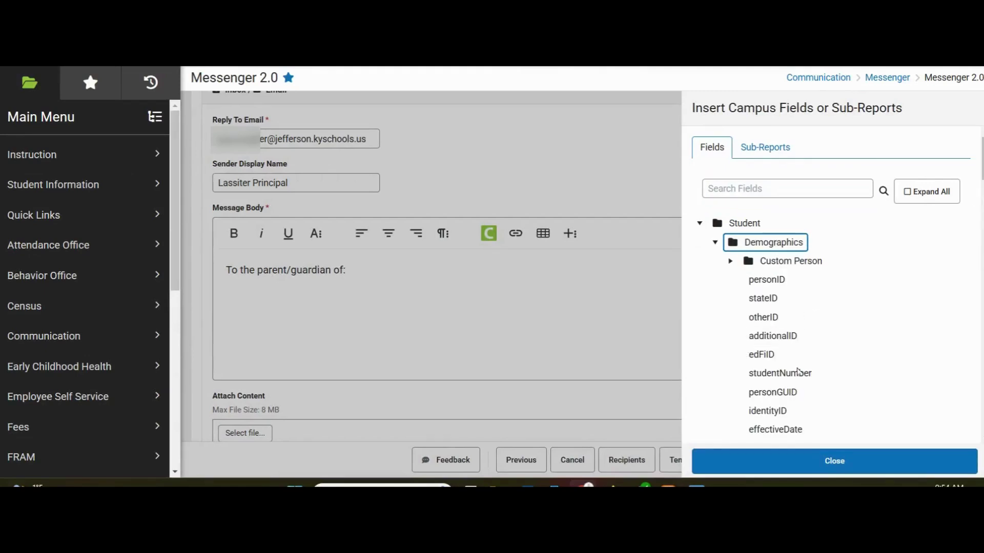
scroll(810, 374, "down", 2)
left_click(769, 338)
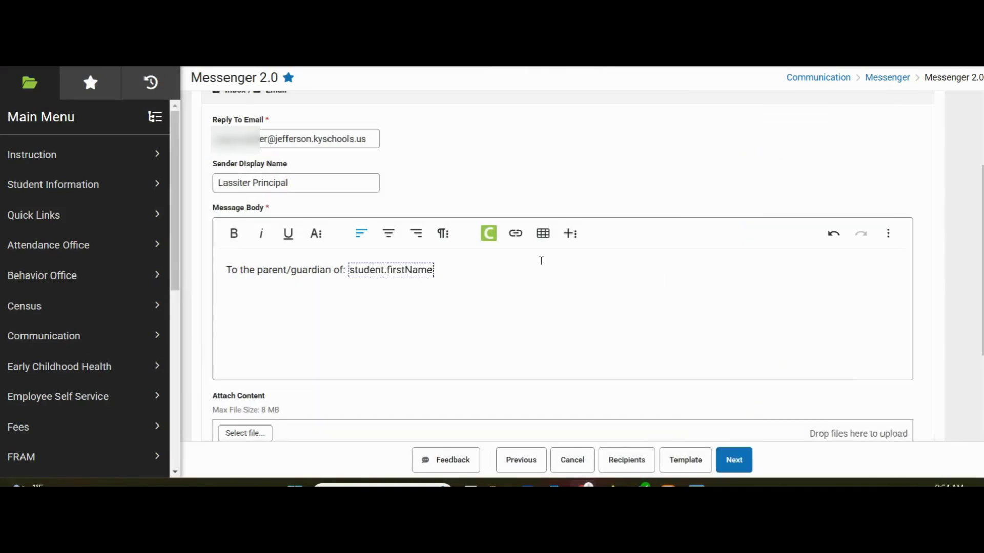
left_click(489, 233)
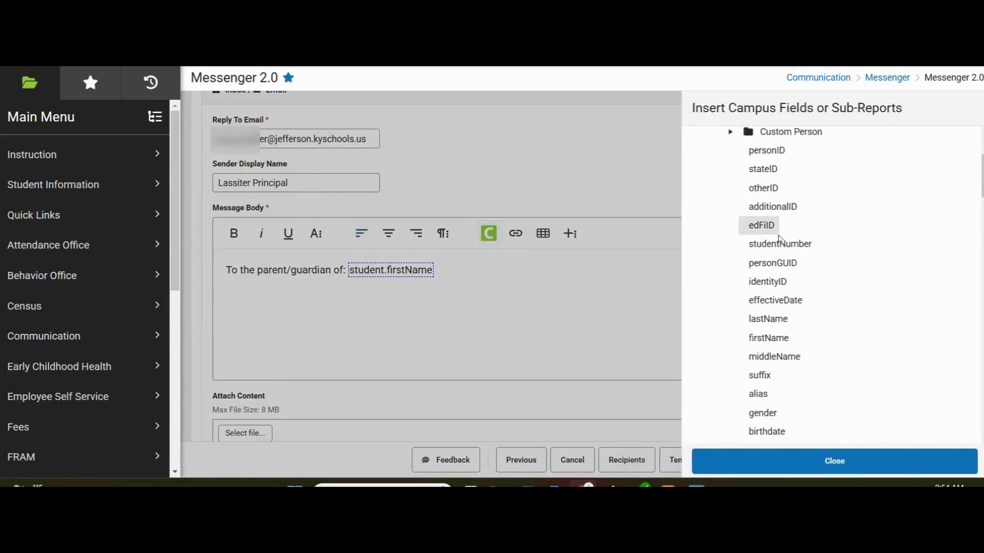
left_click(768, 319)
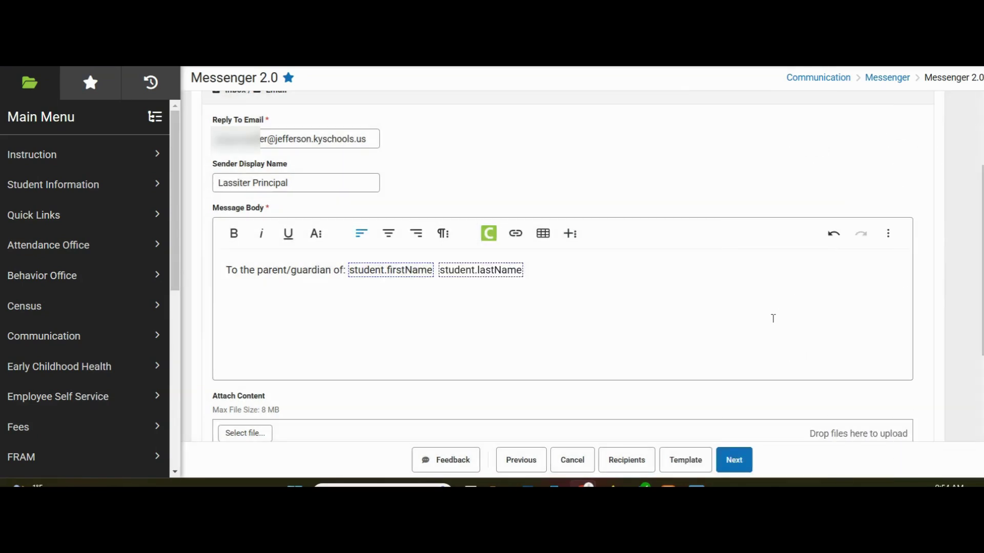
type(",")
key("Return")
type("Here is your Term 2 report card:")
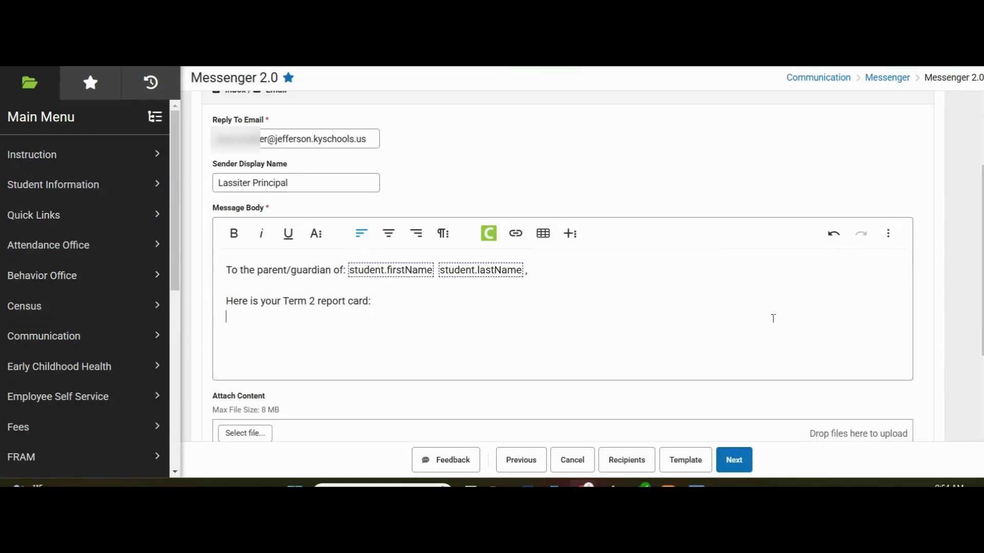
key("Return")
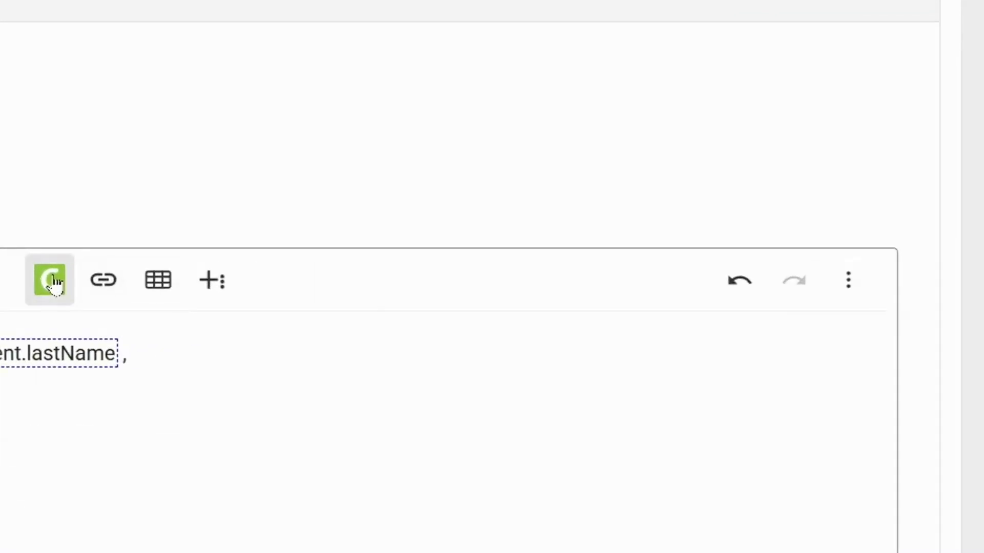
Insert the Grading > Grade Detail sub-report below the report card line
left_click(315, 253)
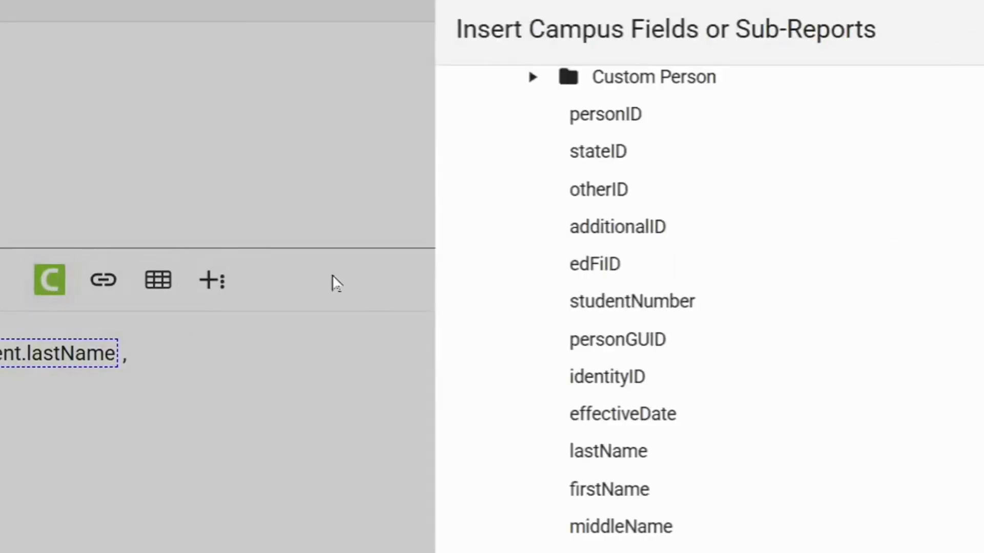
left_click(532, 78)
scroll(730, 265, "up", 3)
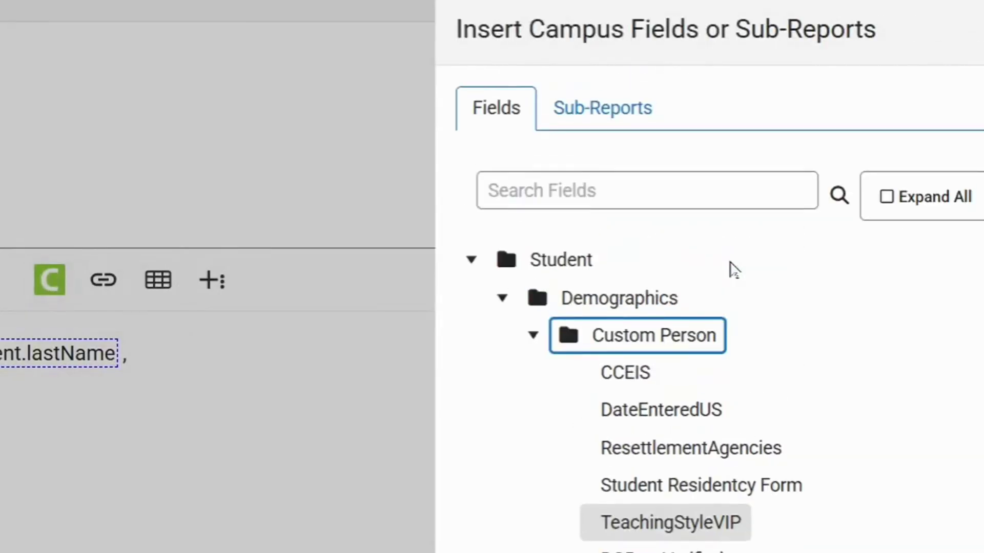
left_click(592, 113)
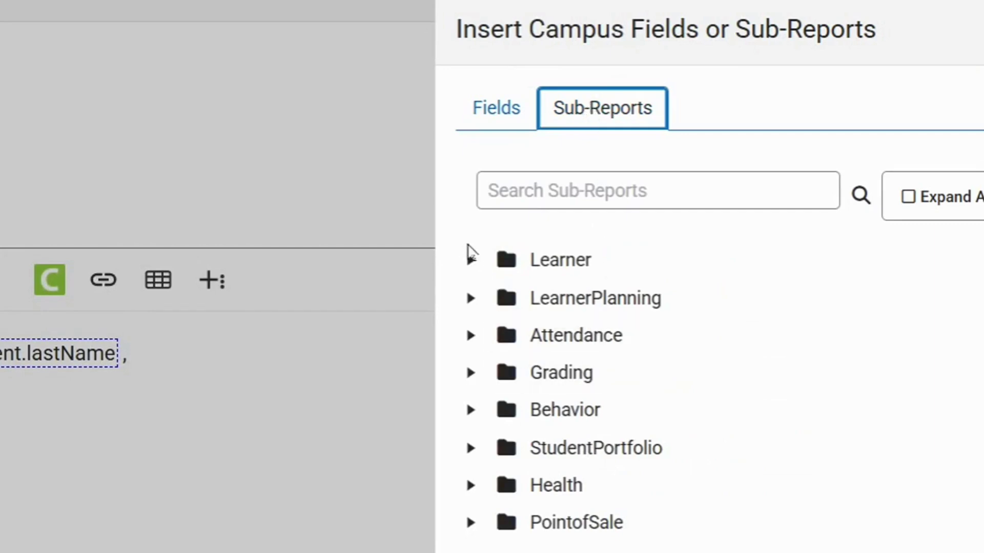
left_click(472, 262)
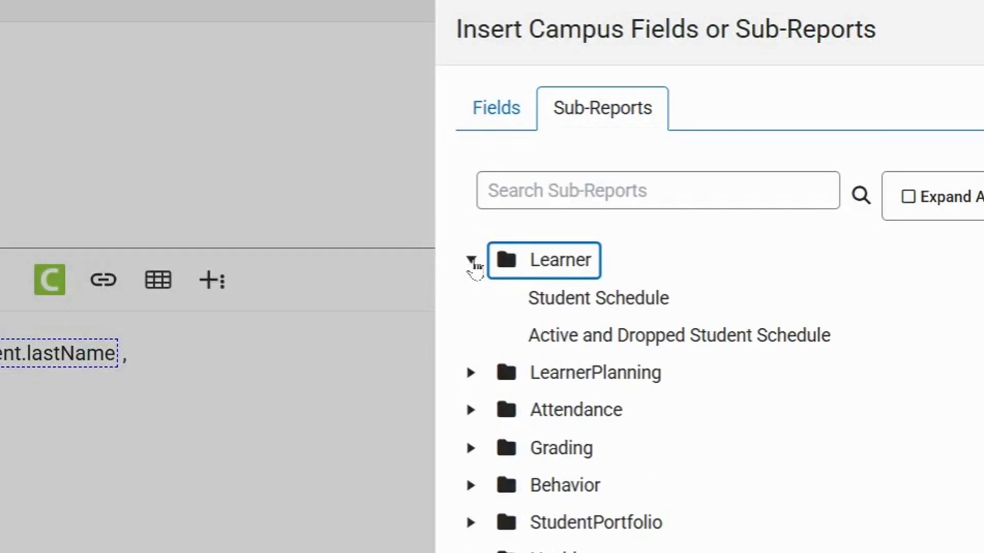
left_click(472, 261)
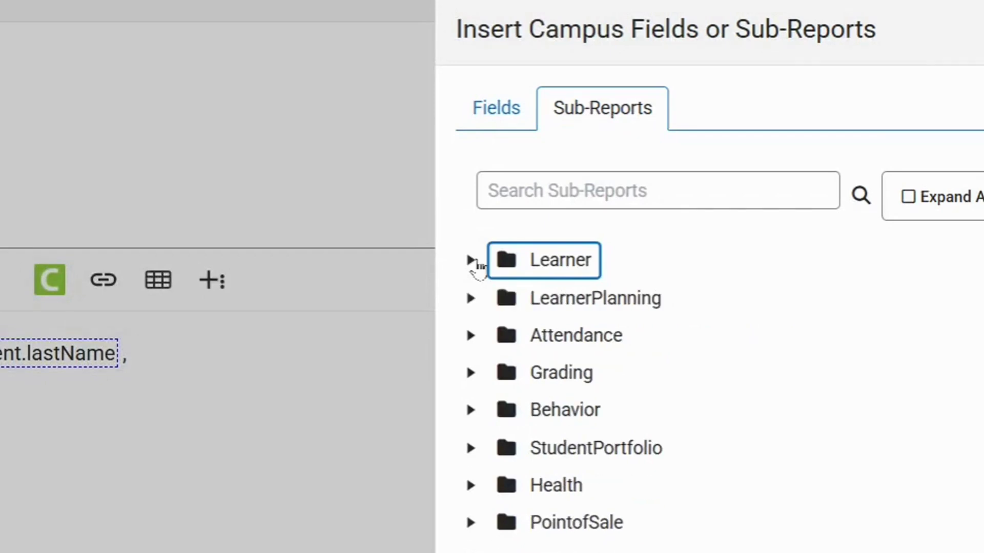
left_click(471, 373)
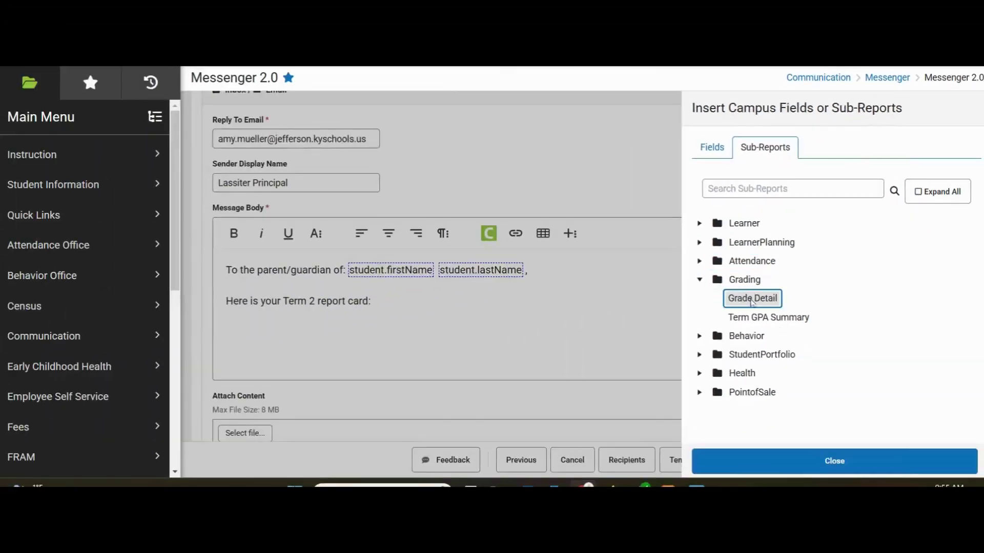
left_click(751, 298)
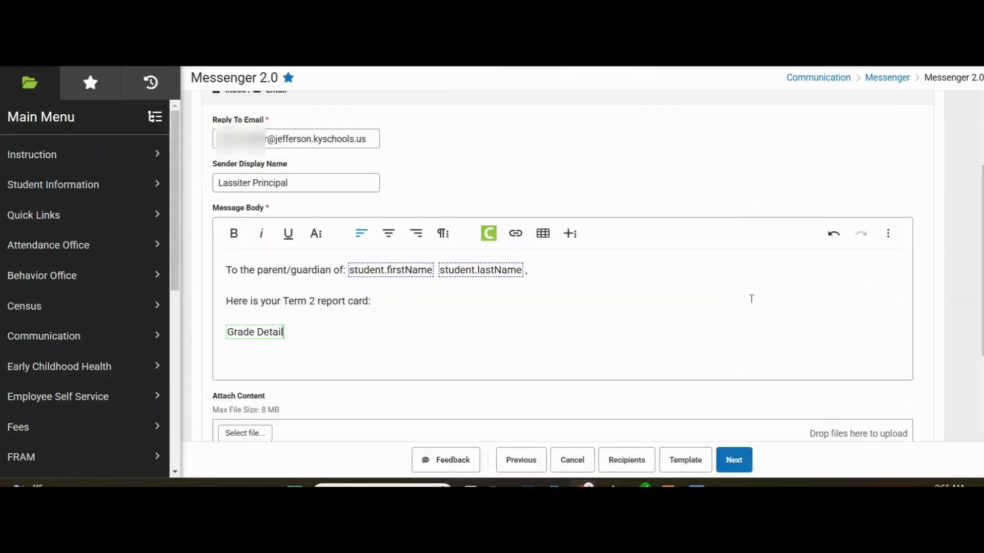
Add a counselor-contact line and a signature below the Grade Detail sub-report
key("Return")
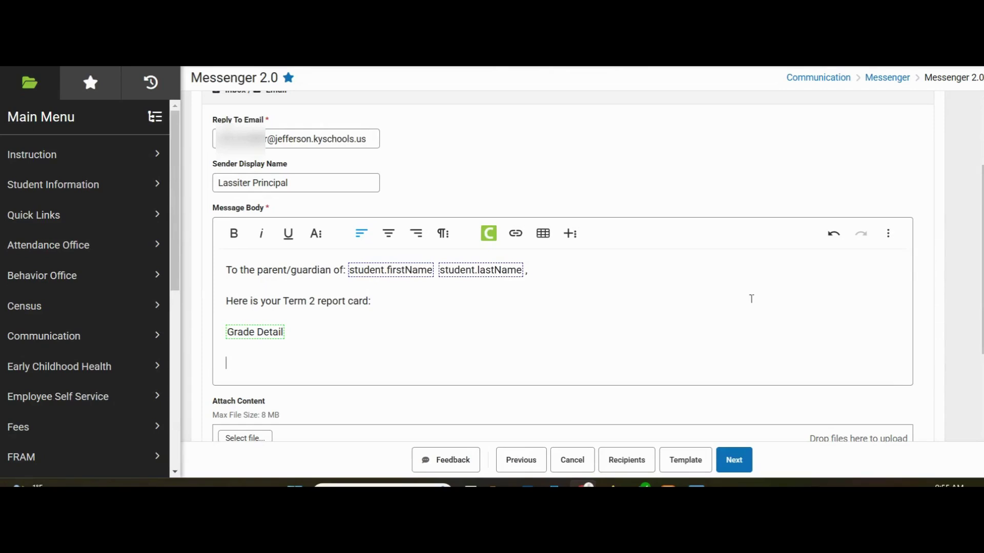
type("Please contact your school counselor with any questions/co")
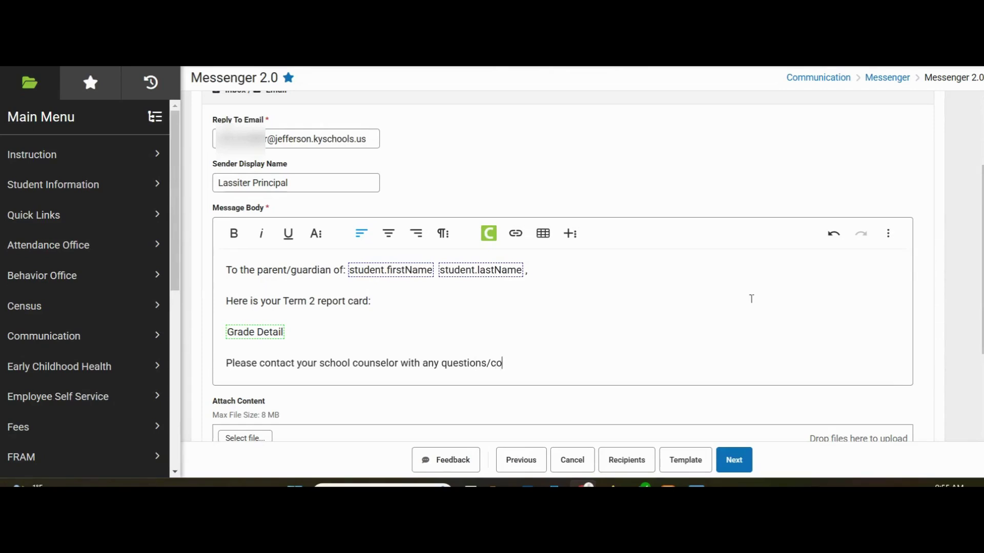
type("ncerns.")
key("Return")
key("Return")
type("Sincerely,")
key("Return")
type("John Doe")
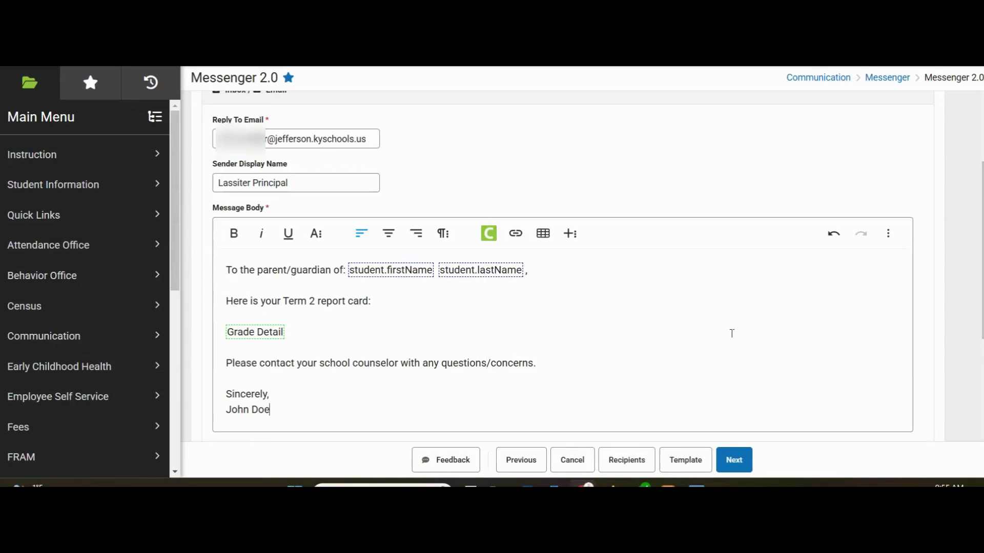
scroll(731, 332, "down", 3)
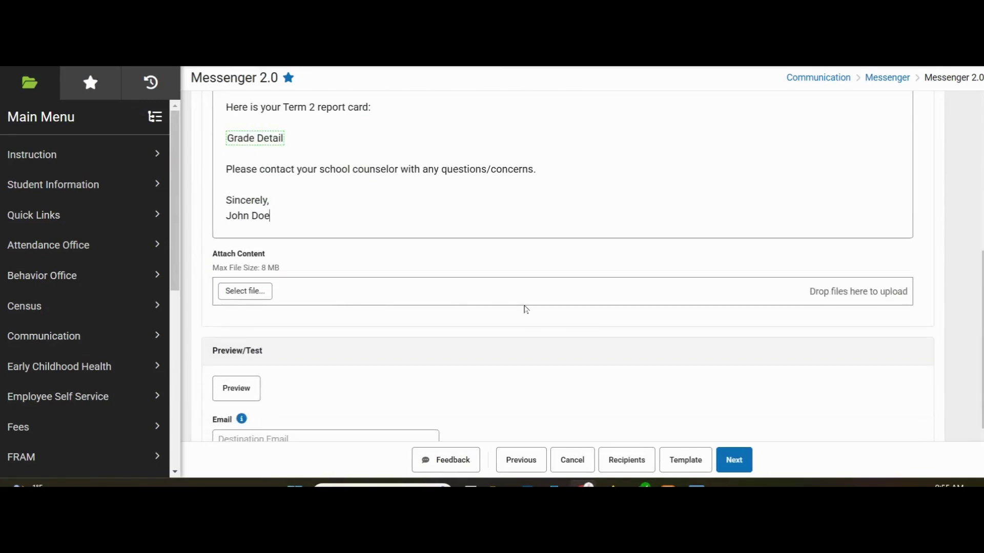
scroll(522, 308, "down", 1)
Preview the message, close the preview, and advance to the Send step
left_click(236, 306)
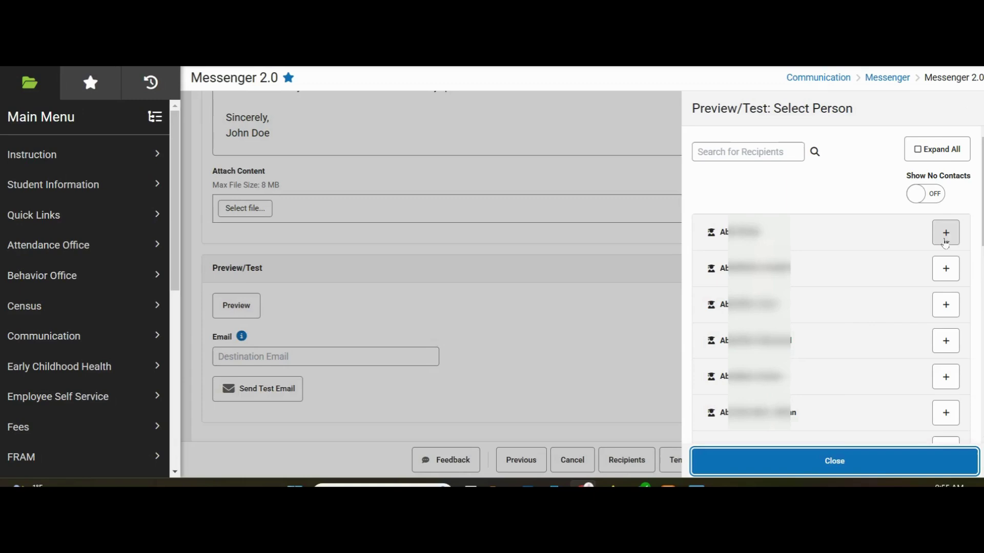
left_click(846, 463)
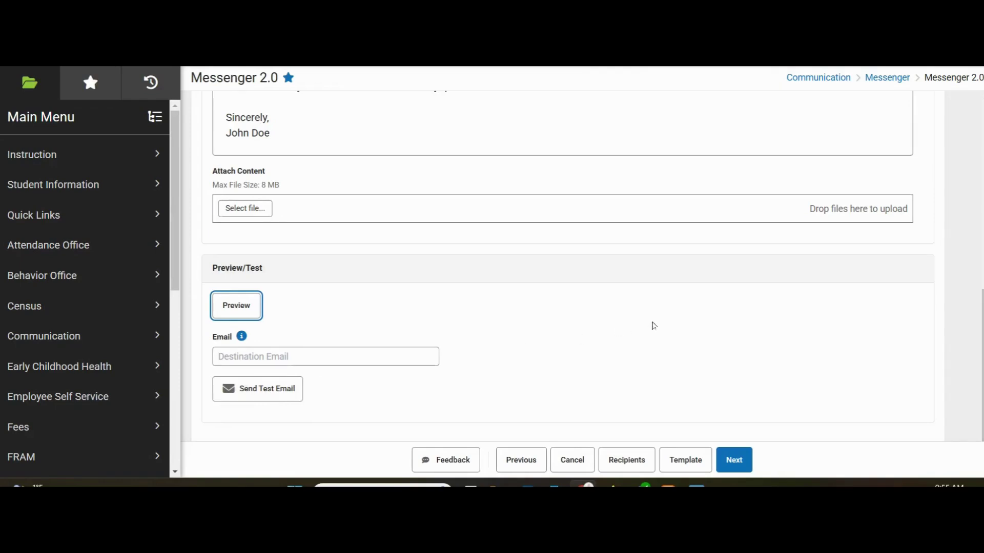
left_click(746, 462)
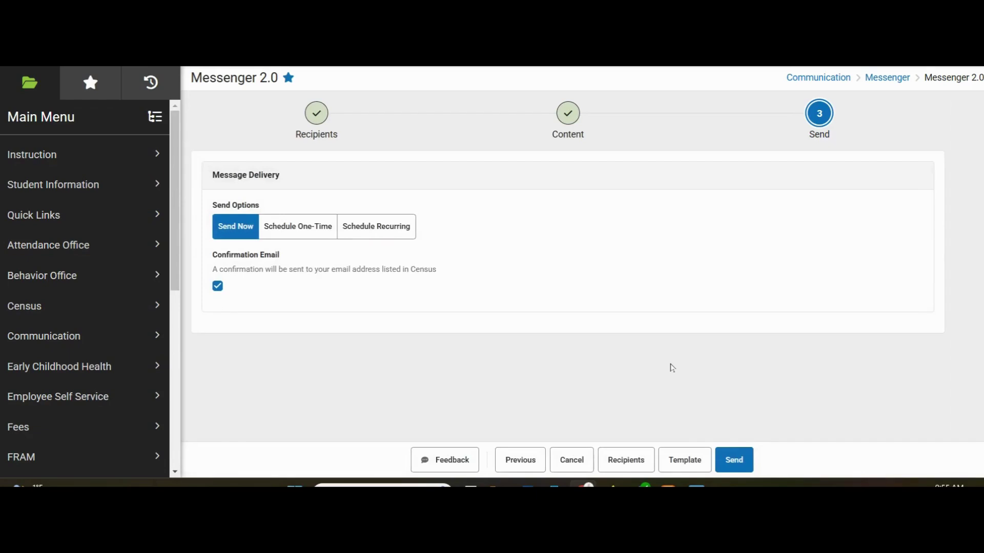